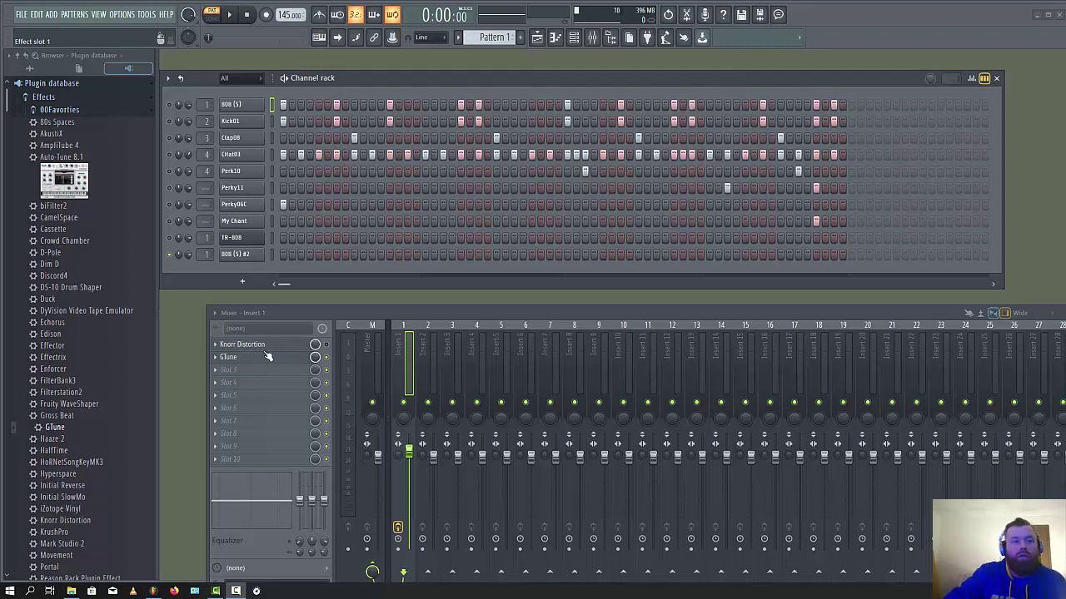
- Open Knorr Distortion on Insert 1, raise its control point slightly, and bypass GTune in the slot below
left_click(305, 344)
left_click_drag(613, 195, 648, 195)
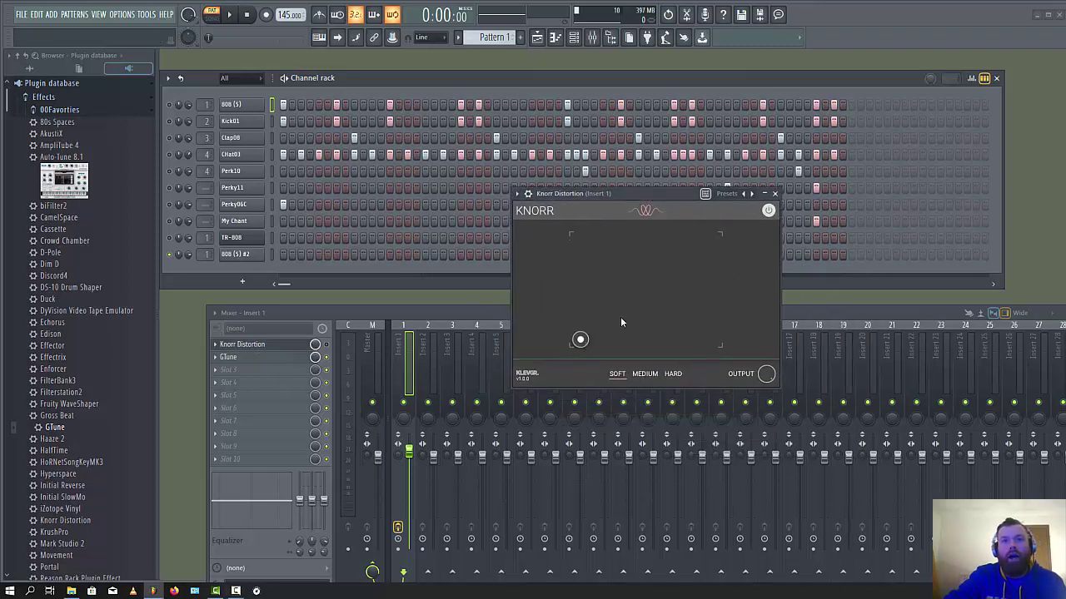
mouse_move(580, 341)
left_mouse_down()
mouse_move(616, 323)
mouse_move(655, 279)
mouse_move(633, 277)
mouse_move(681, 302)
mouse_move(684, 282)
mouse_move(618, 302)
mouse_move(593, 328)
left_mouse_up()
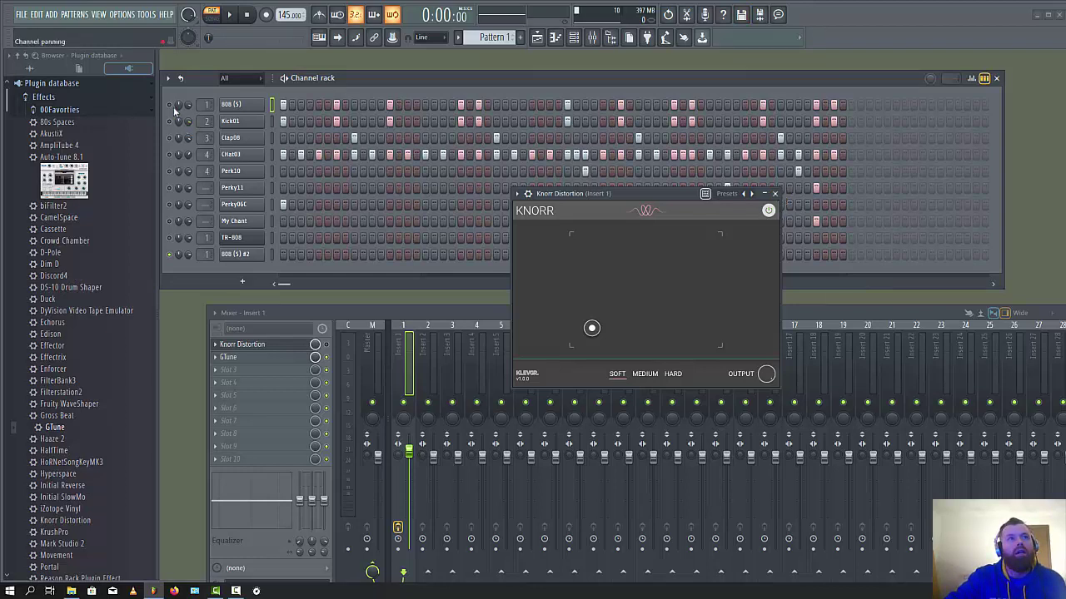
left_click(330, 360)
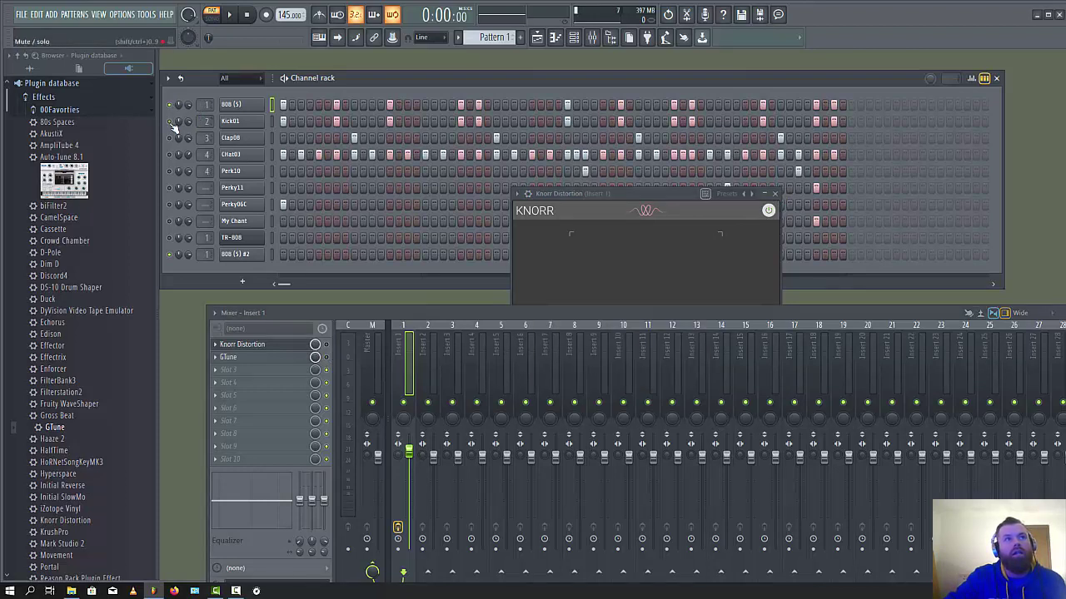
- Unmute every channel except TR-808 and play the full drum pattern
key("space")
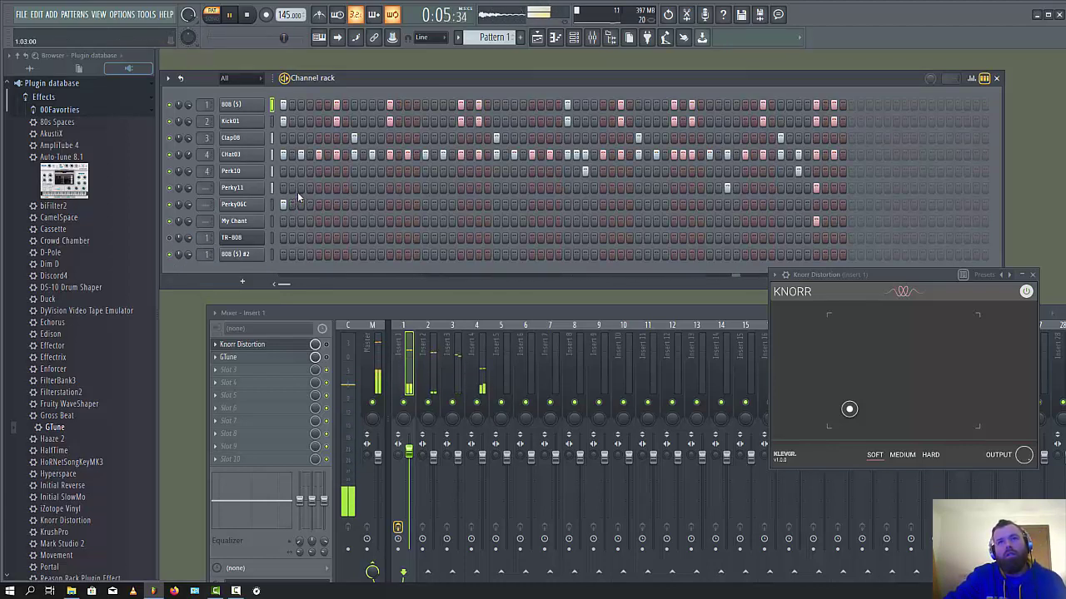
key("space")
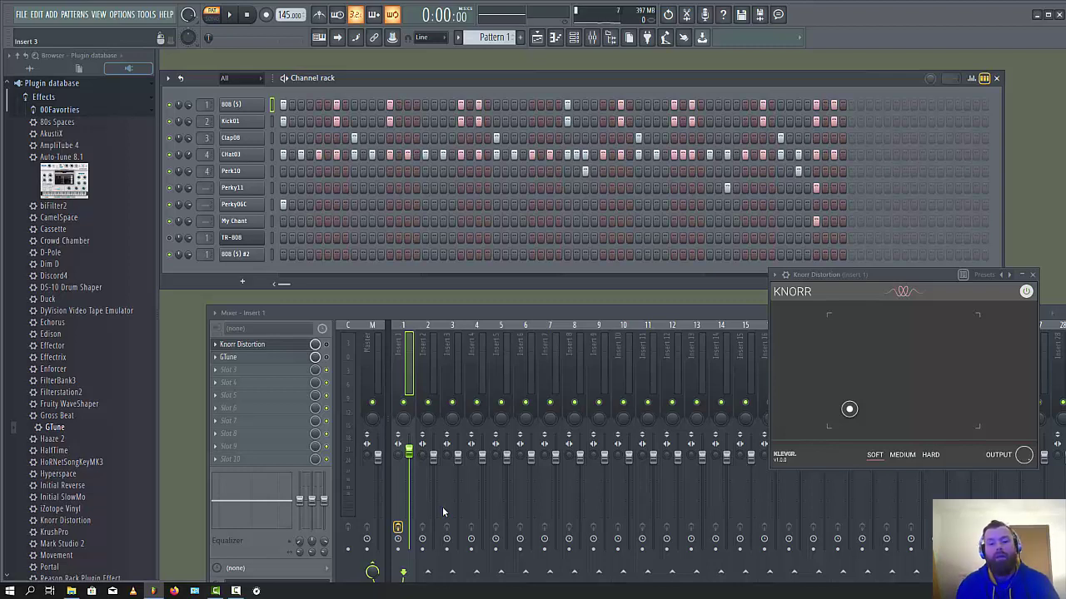
key("b")
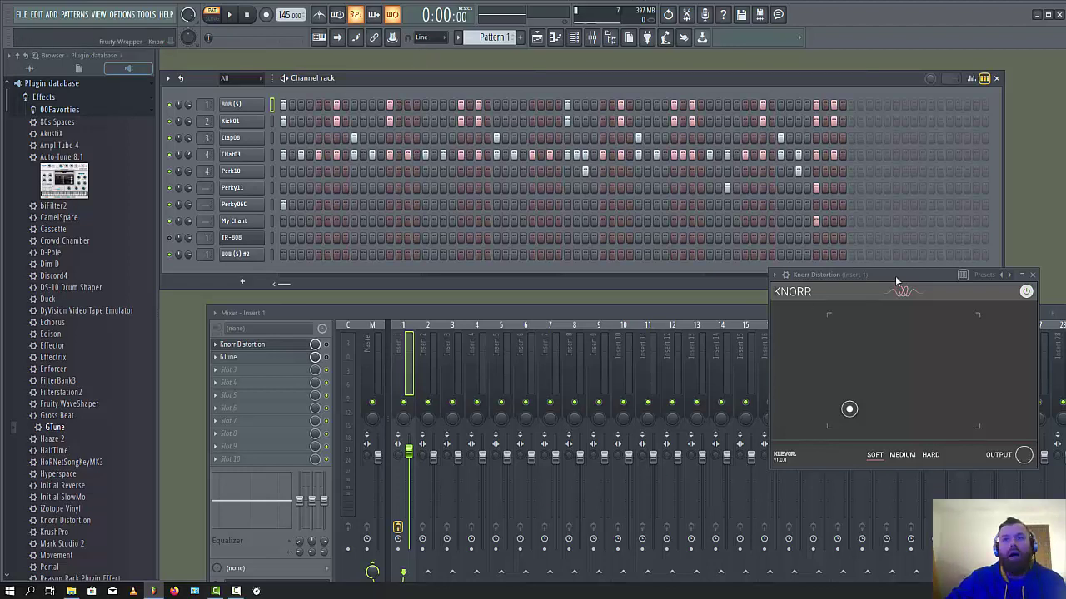
- Solo the 808 (S) #2 channel and enable Knorr Distortion on Insert 1 while the pattern plays
left_click_drag(896, 281, 588, 231)
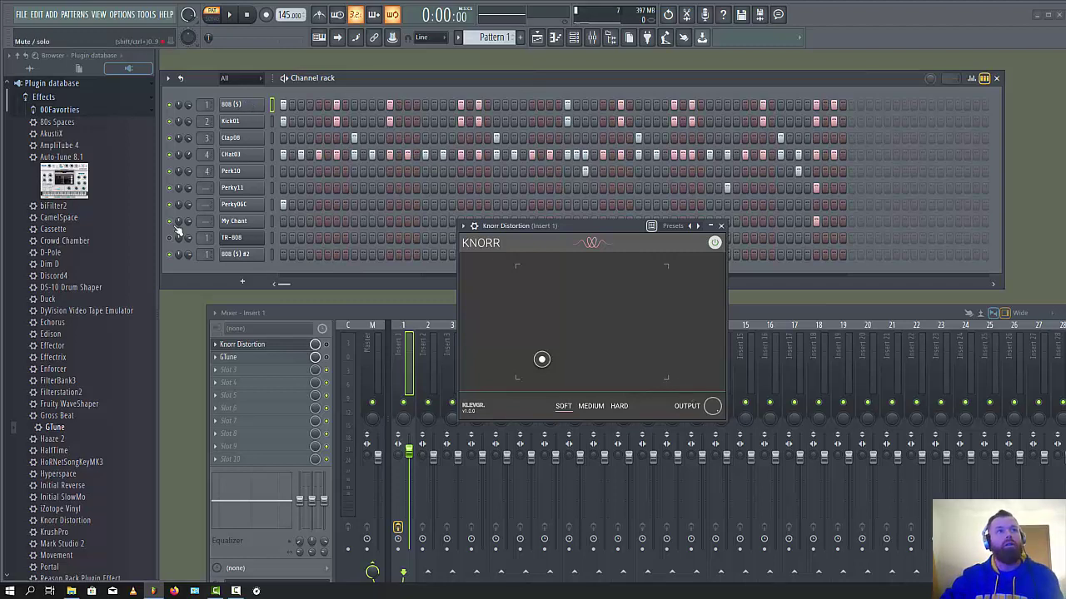
right_click(169, 254)
key("space")
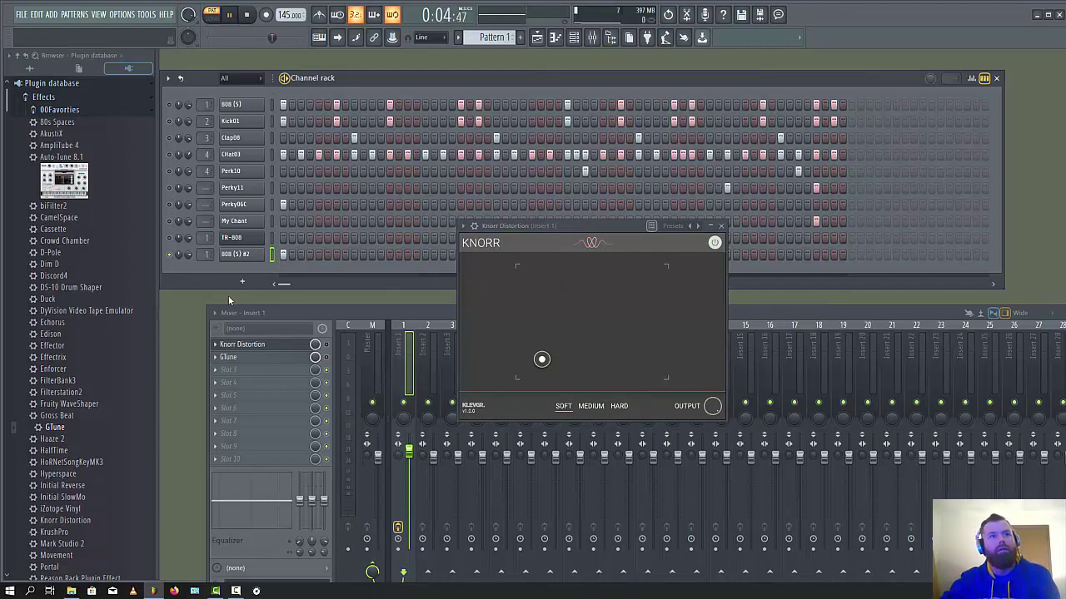
left_click(328, 347)
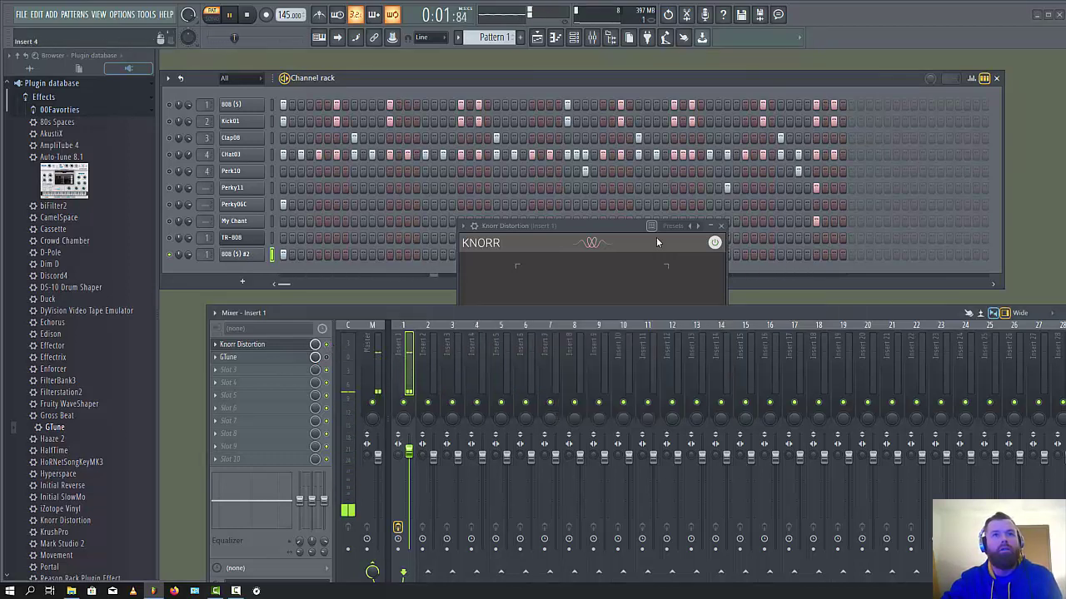
- Switch Knorr Distortion to Medium and raise its control point to a level of about 52%
left_click_drag(615, 226, 581, 225)
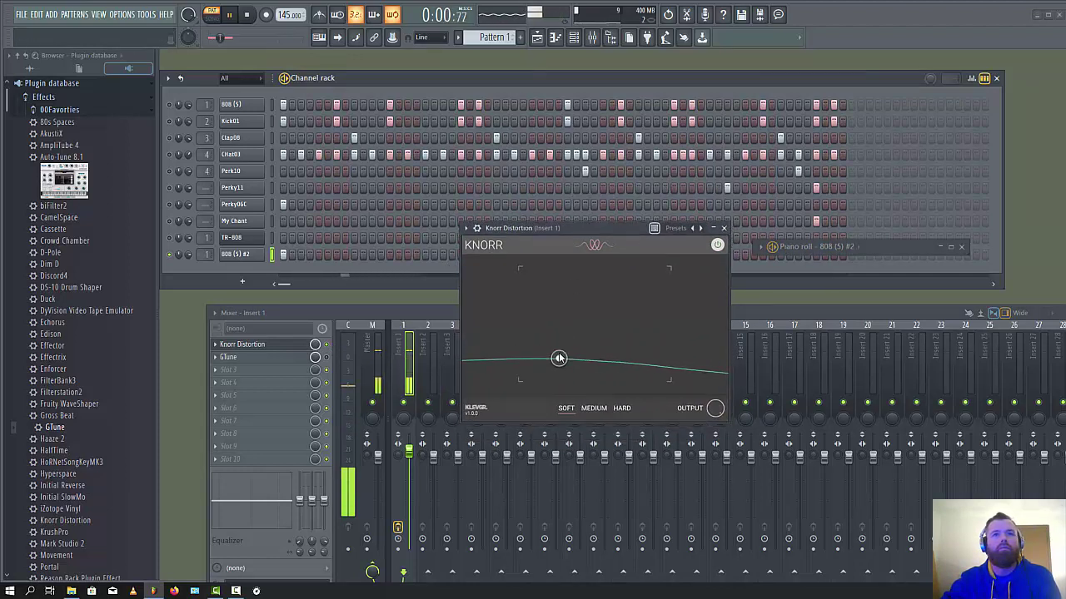
left_click_drag(559, 358, 589, 335)
key("space")
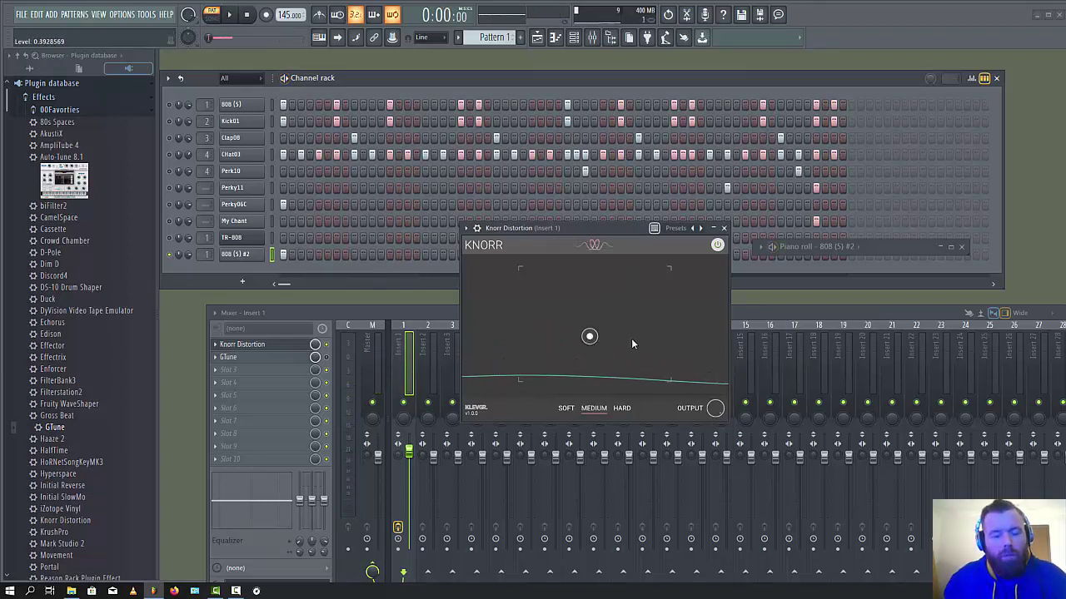
left_click_drag(592, 337, 595, 335)
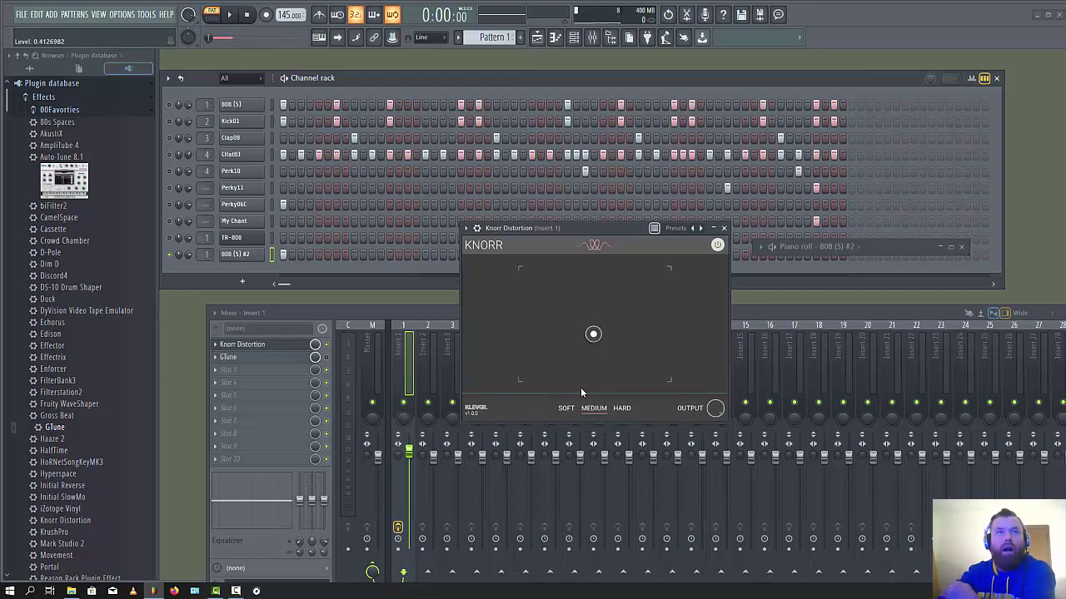
mouse_move(592, 335)
left_mouse_down()
mouse_move(638, 295)
mouse_move(585, 334)
left_mouse_up()
left_click_drag(636, 294, 597, 323)
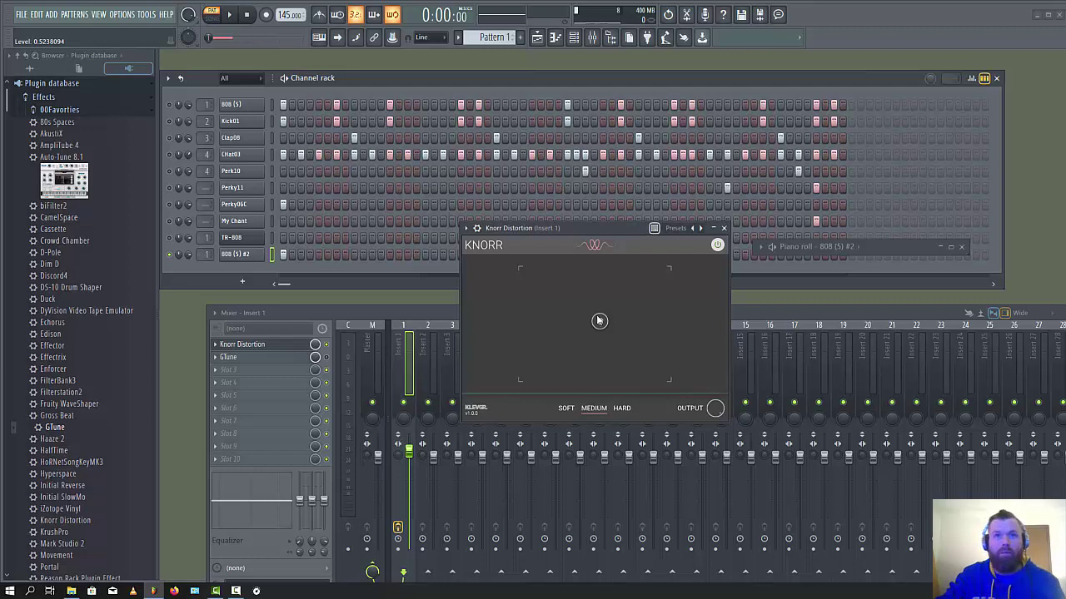
- Record the pattern while moving Knorr's control point to 74% range and 80% level, and play the result back
left_click(268, 15)
key("space")
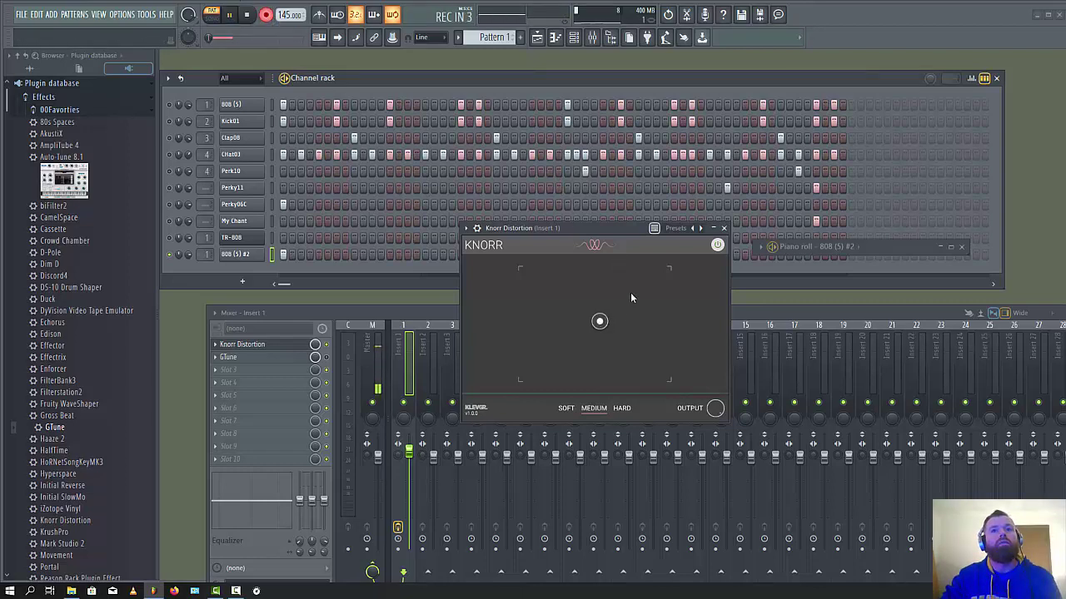
left_click_drag(600, 321, 632, 290)
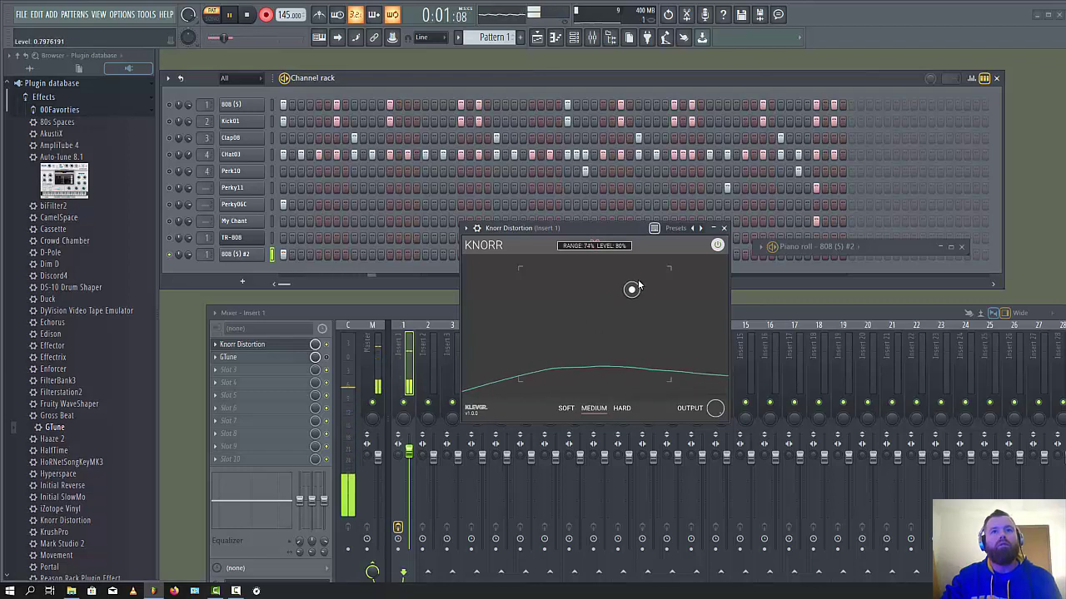
key("space")
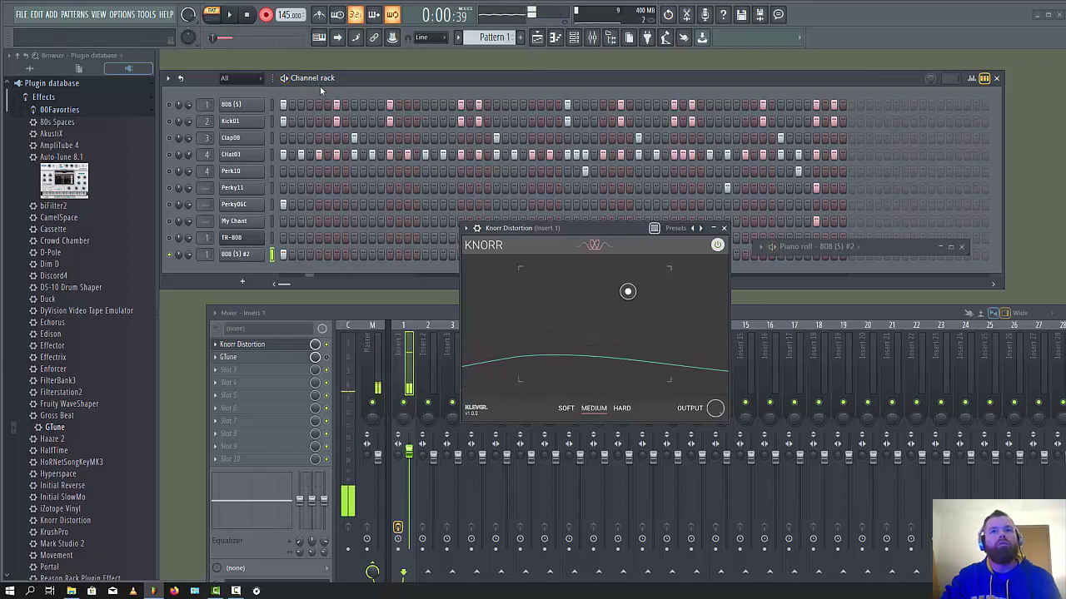
key("space")
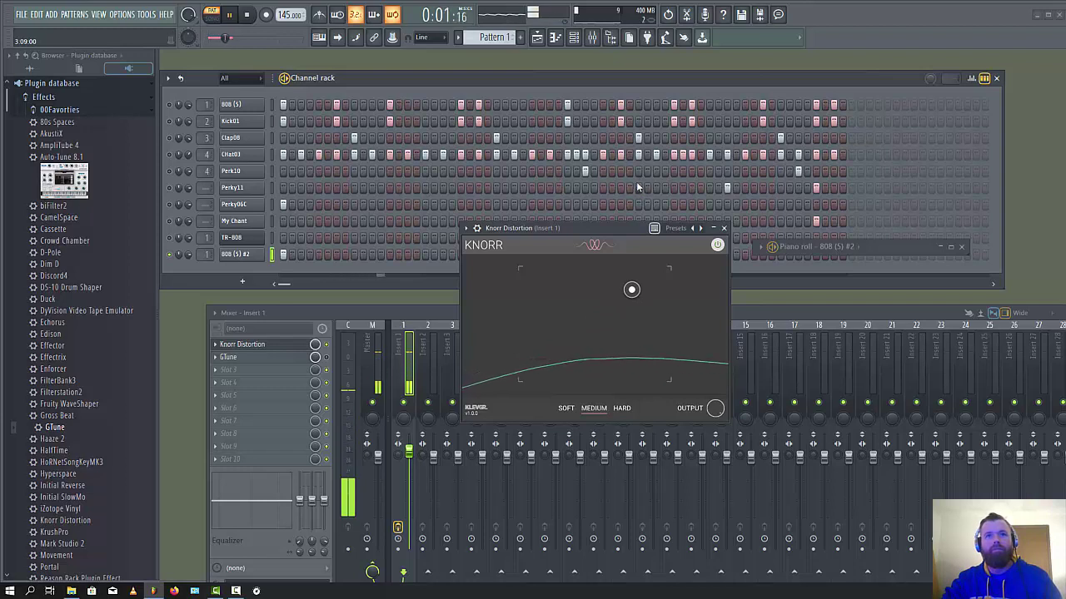
key("space")
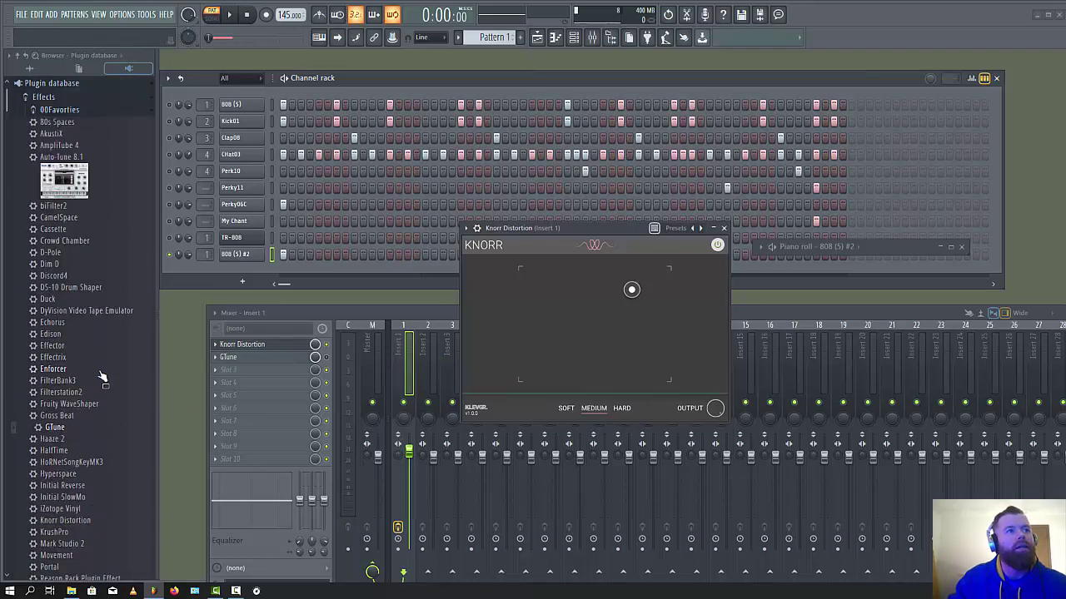
- Replace GTune with the RBass Stereo plugin in the second effect slot of Insert 1
scroll(68, 482, "down", 15)
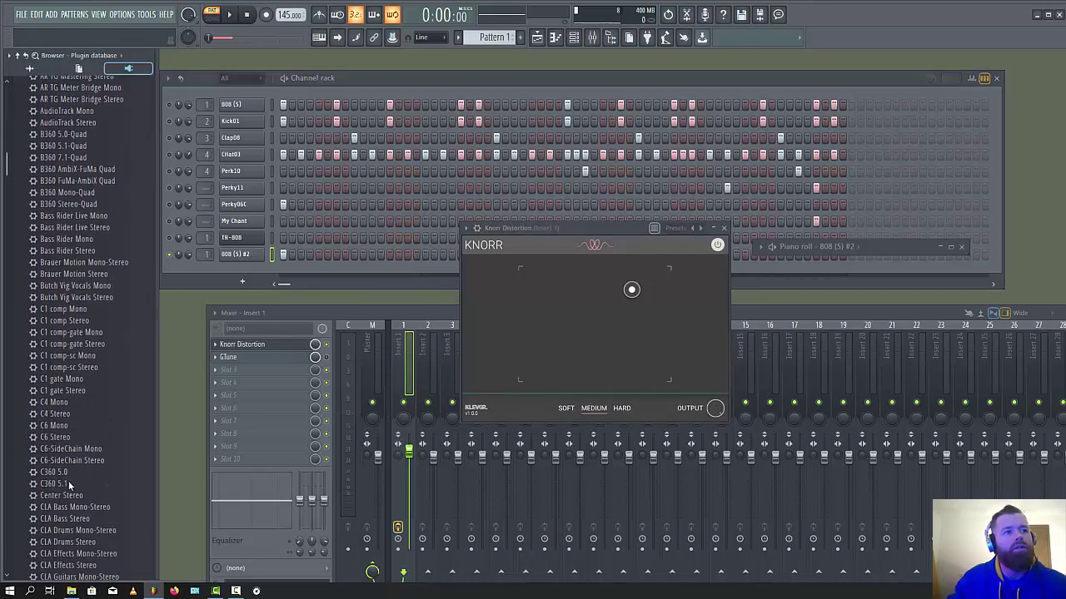
scroll(68, 481, "down", 20)
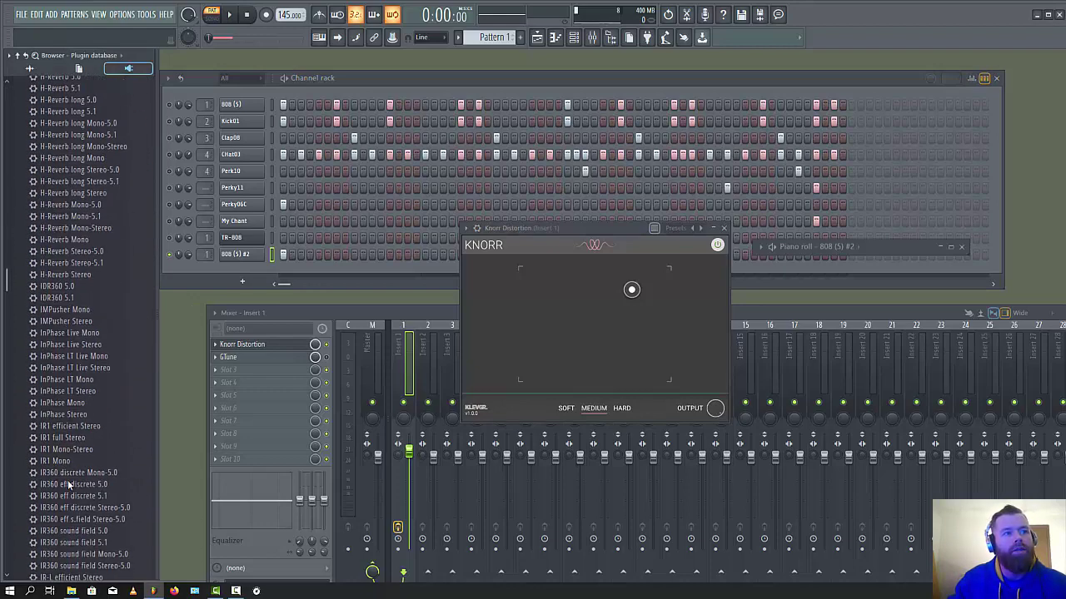
scroll(72, 485, "down", 15)
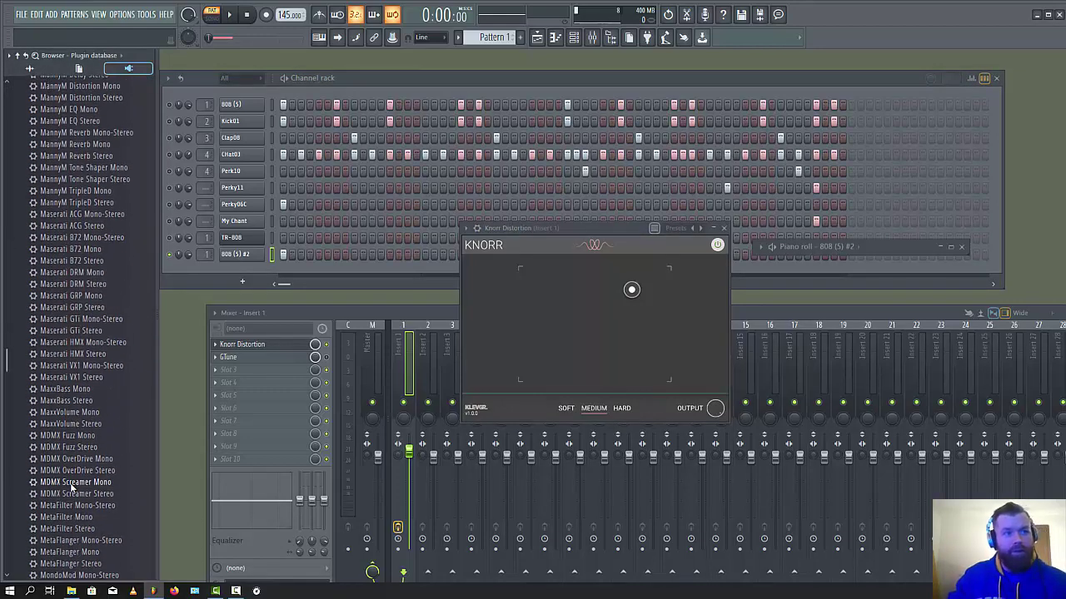
scroll(74, 490, "down", 15)
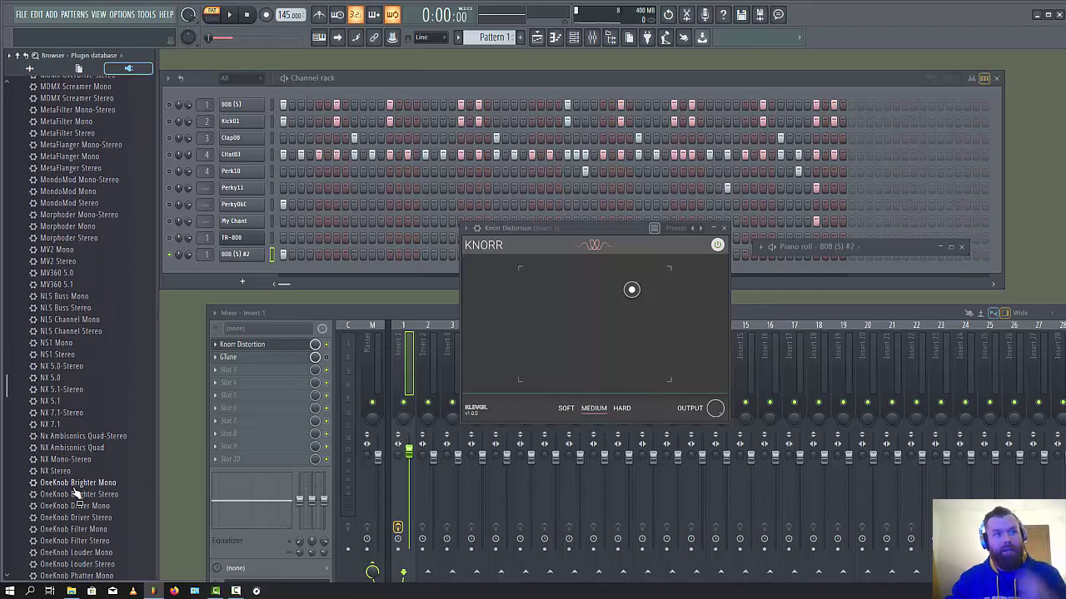
scroll(74, 490, "down", 15)
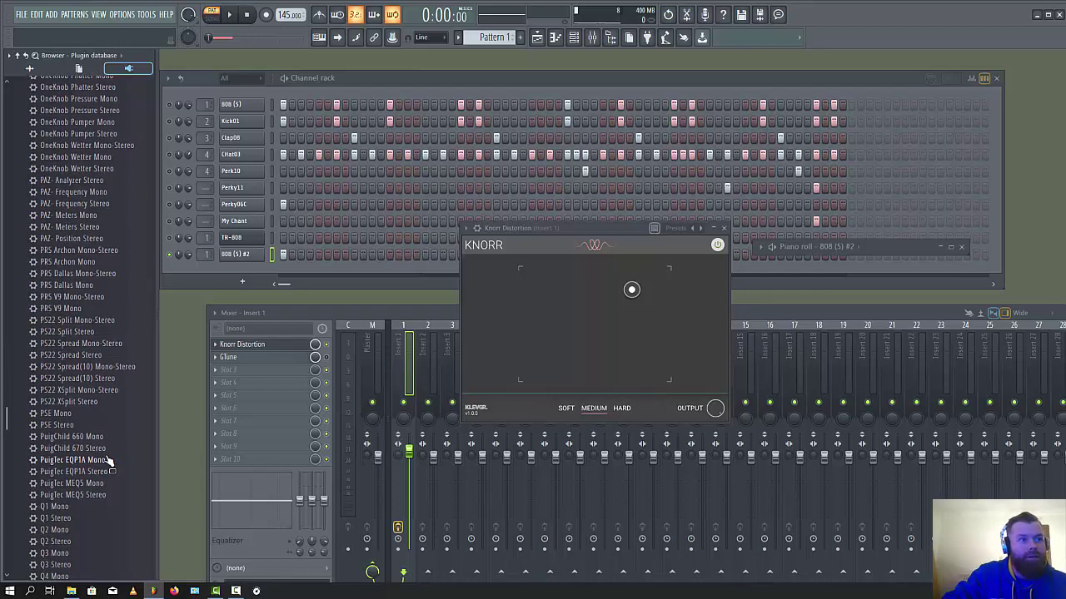
scroll(108, 462, "down", 6)
left_click_drag(77, 493, 237, 371)
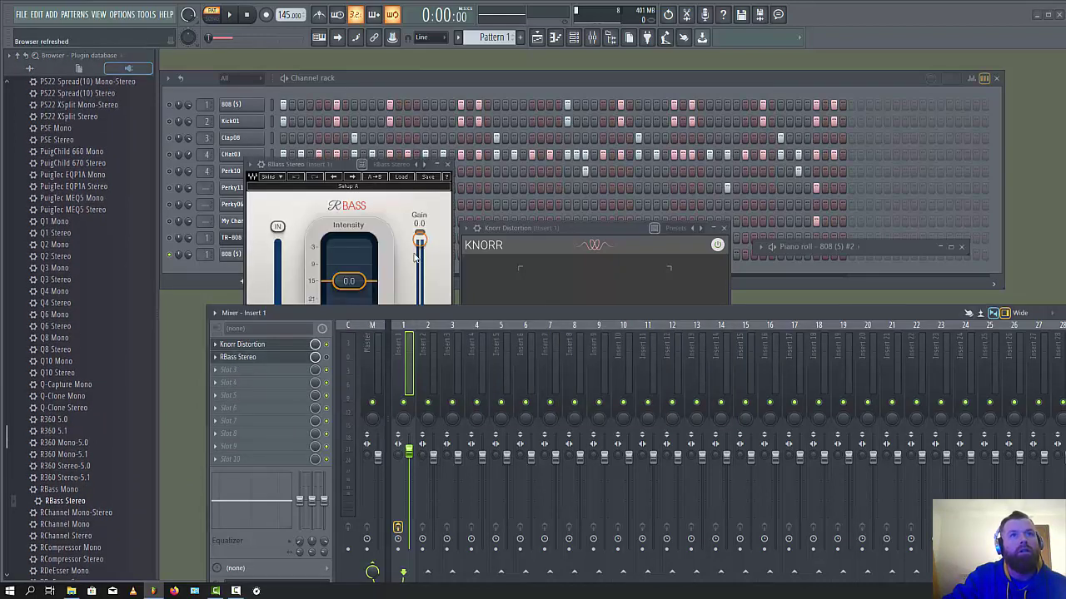
left_click_drag(352, 177, 587, 285)
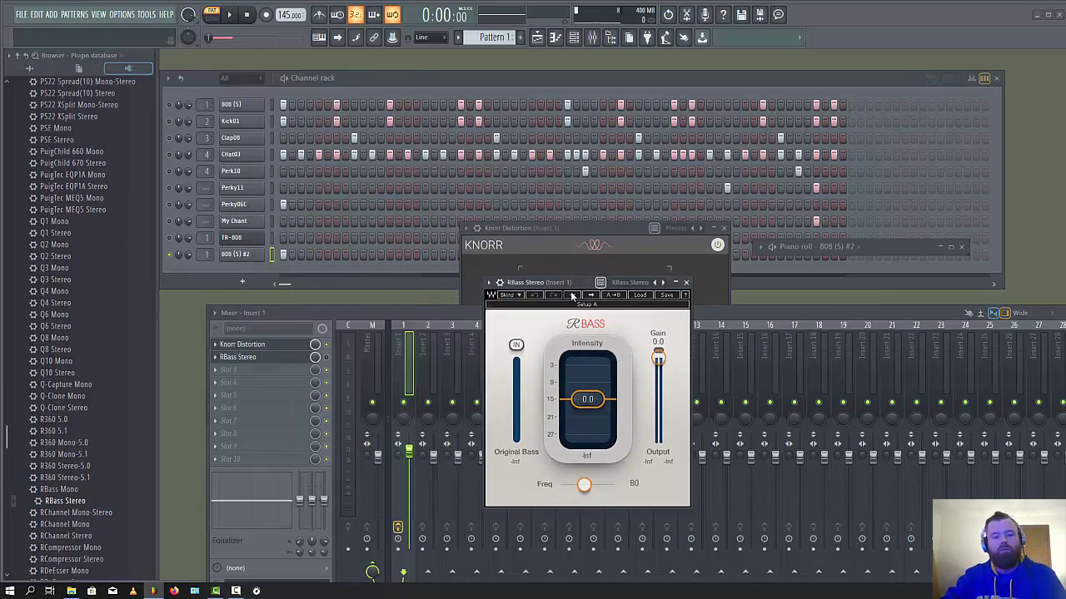
- Enable RBass Stereo on Insert 1 during playback and listen to its effect on the 808
key("space")
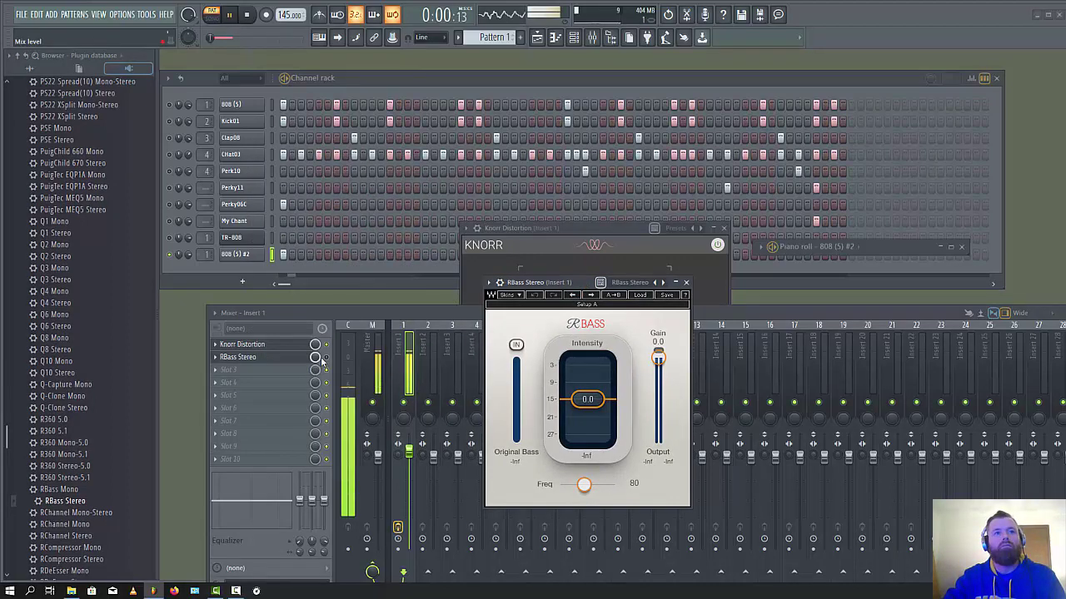
left_click(481, 370)
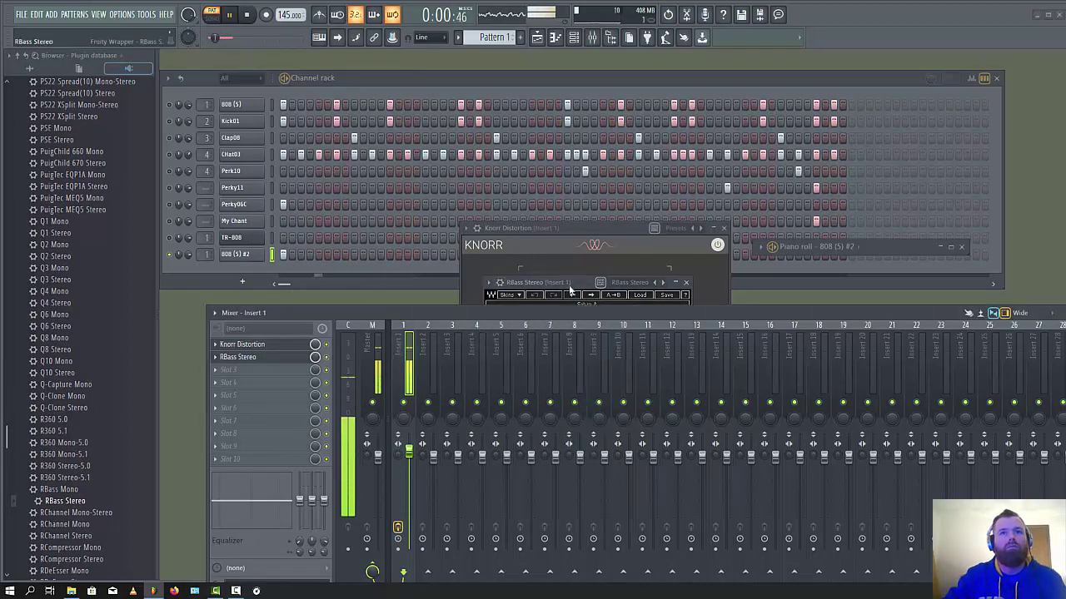
left_click(497, 299)
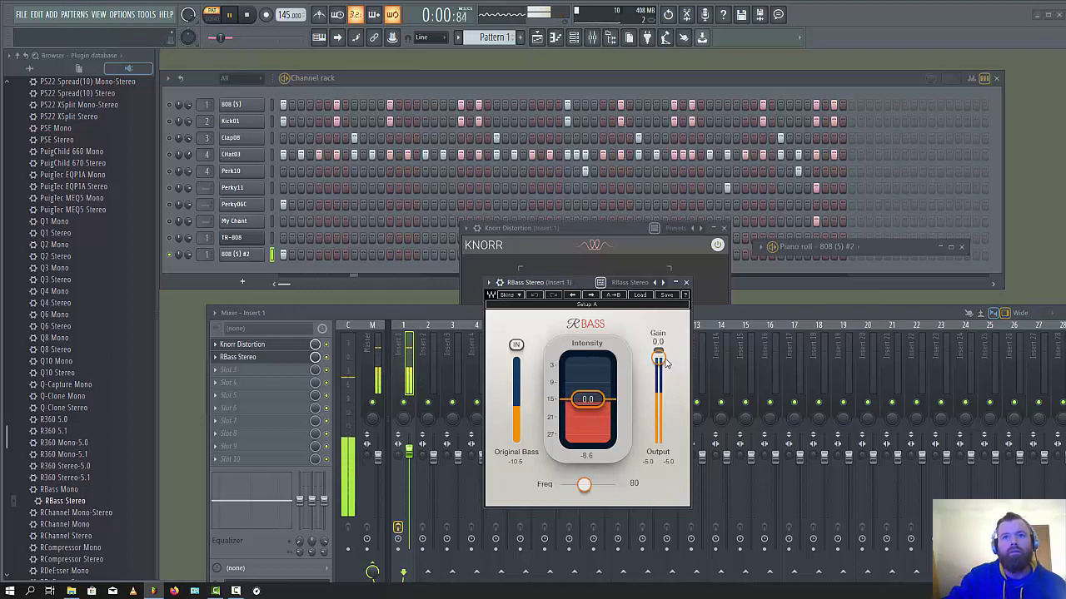
key("space")
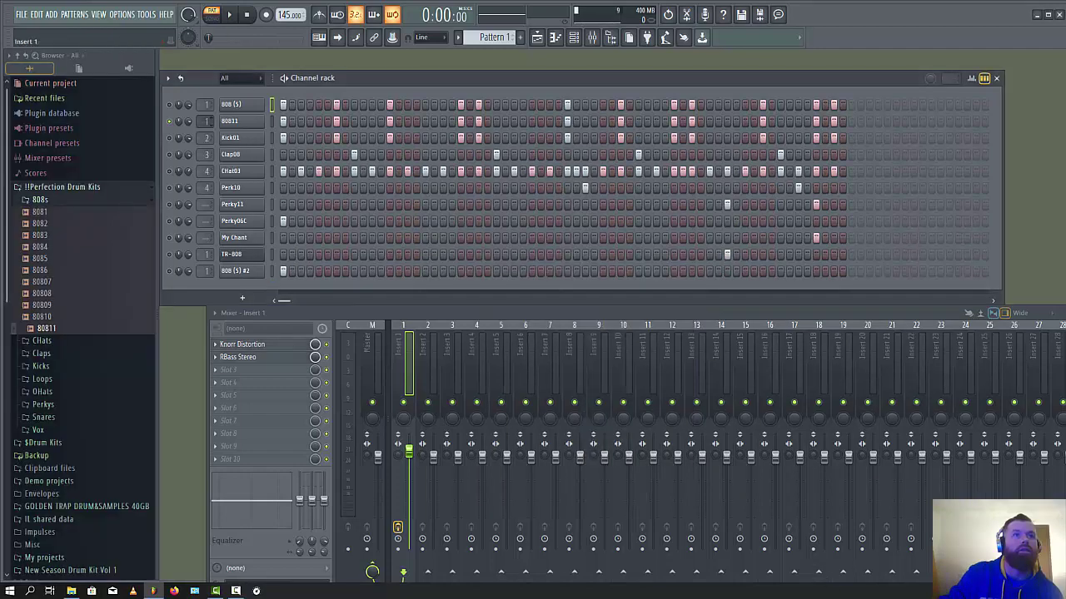
- Route the 80811 channel to mixer Insert 2 and play it soloed
left_click(427, 366)
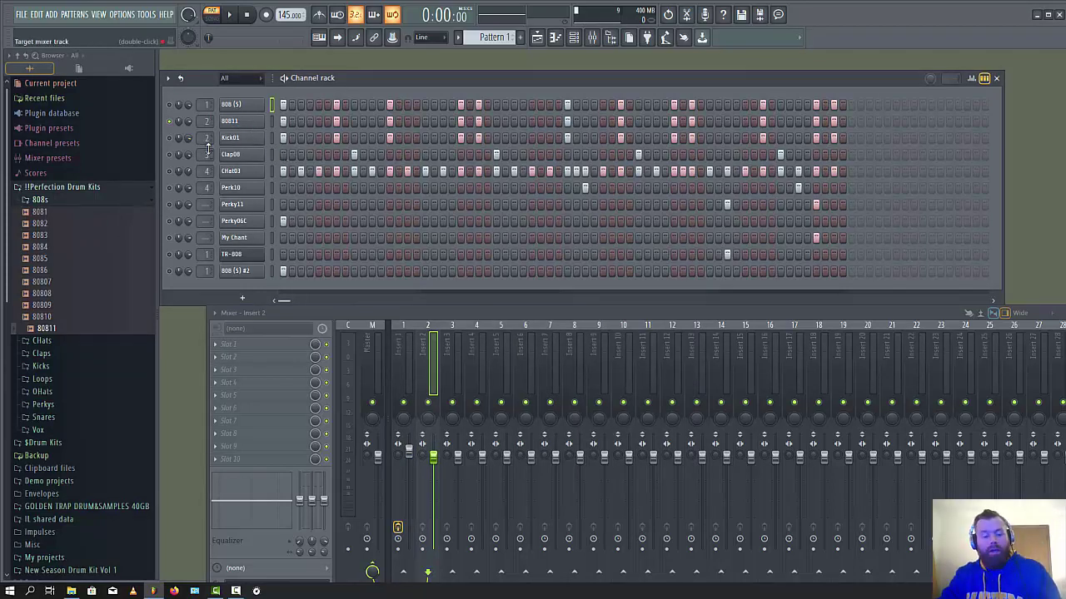
key("space")
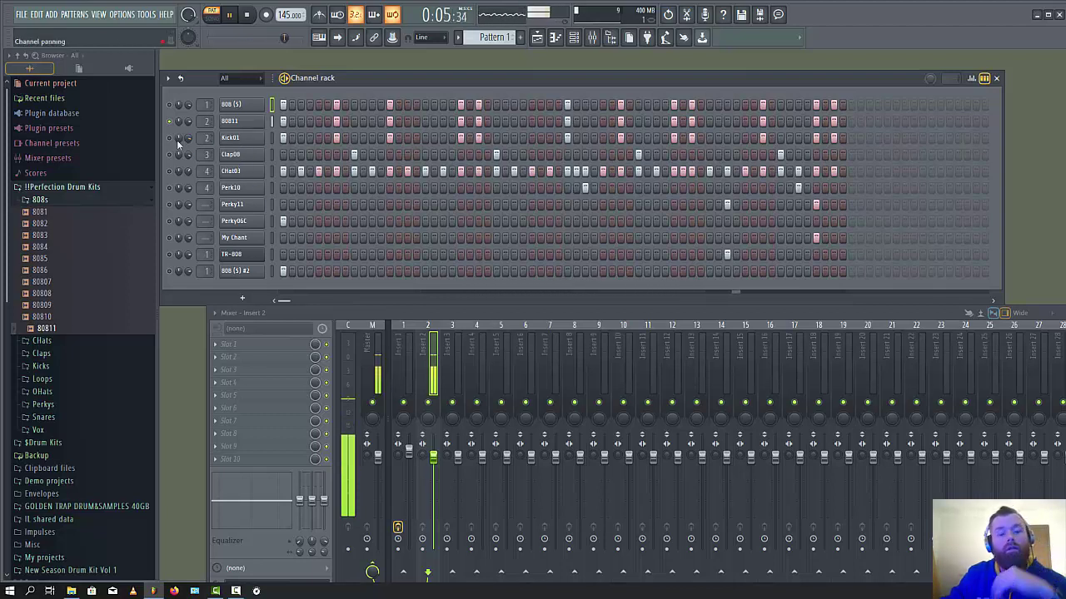
key("space")
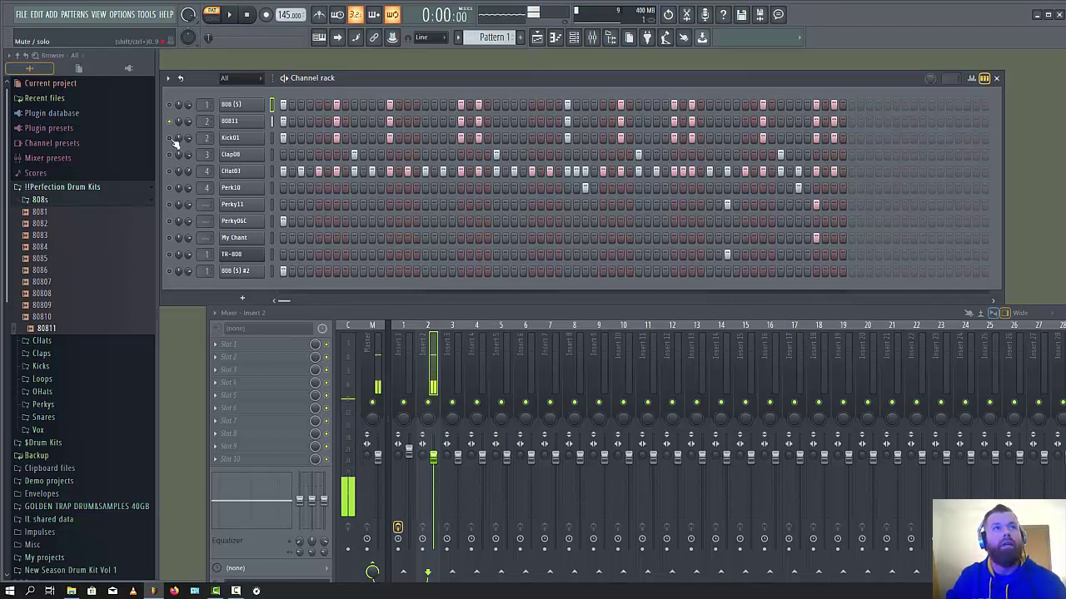
- Play the pattern with the 80811, Kick01, Clap08, CHat03, Perky06C and My Chant channels unmuted
key("space")
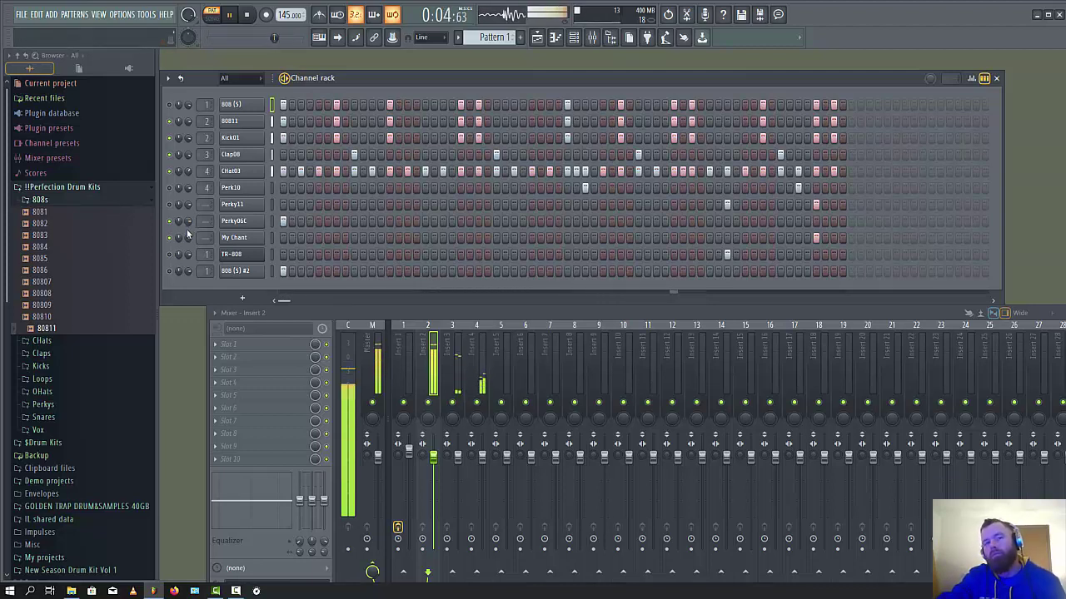
key("space")
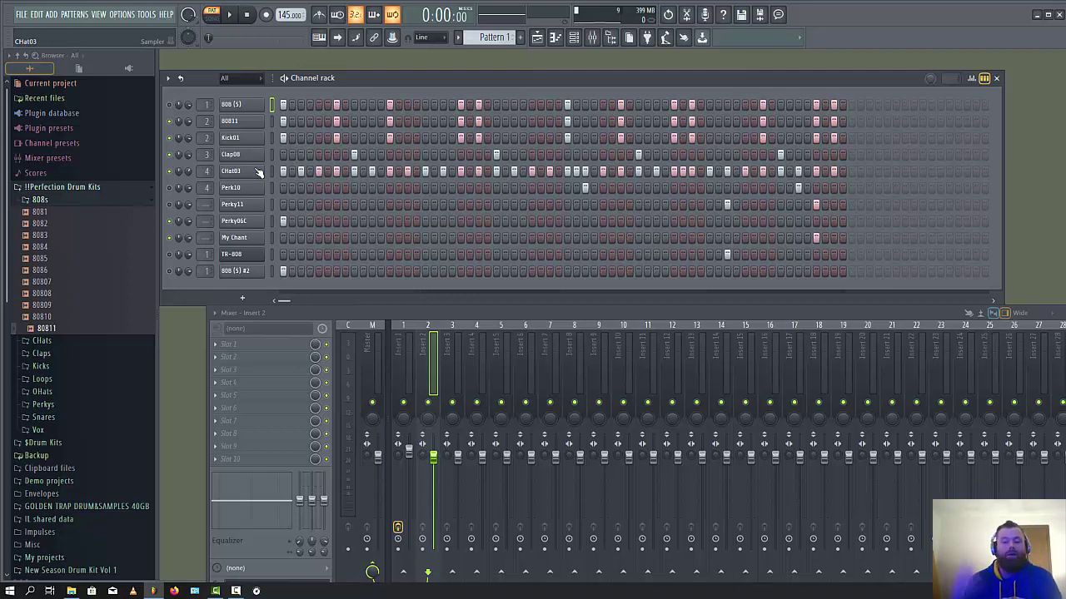
key("z")
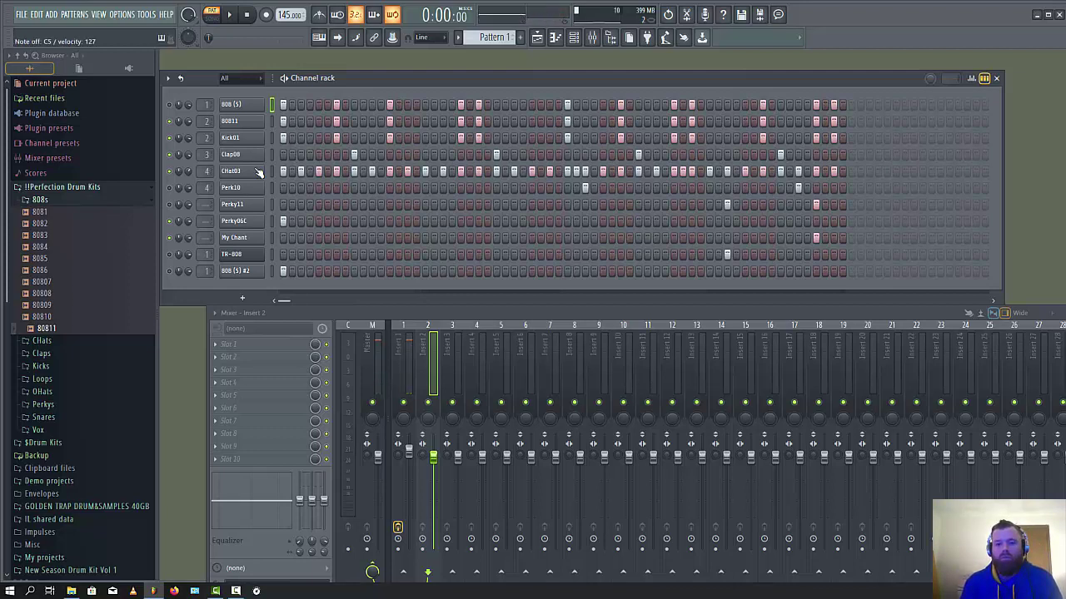